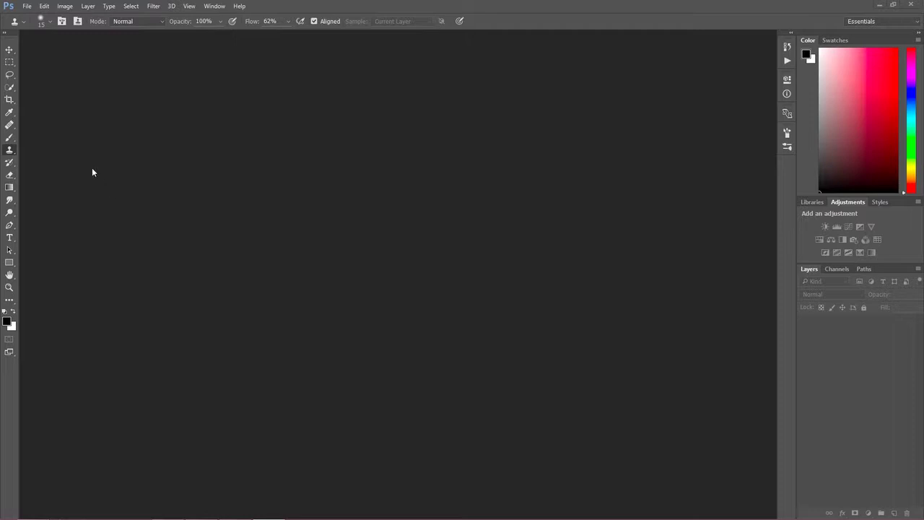
# Launch Adobe Bridge from Photoshop and preview the DSC_0377.NEF photo.
pyautogui.click(26, 6)
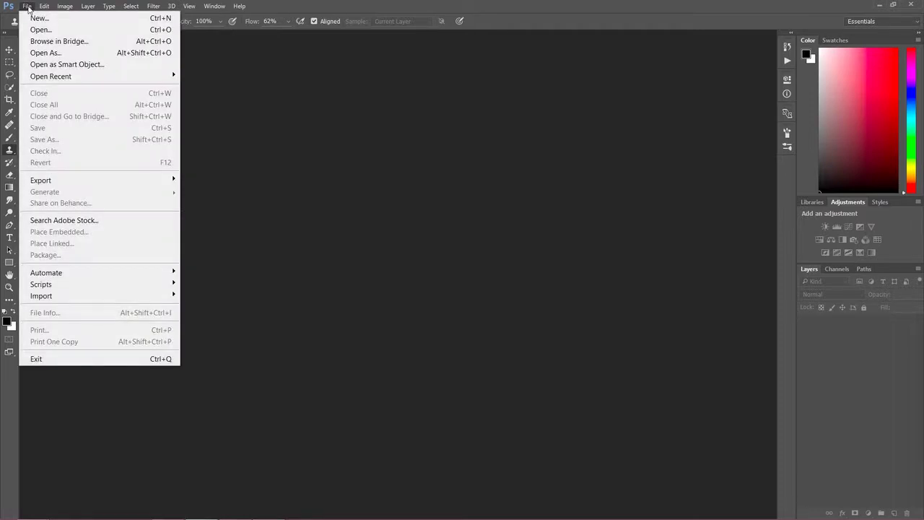
pyautogui.click(48, 42)
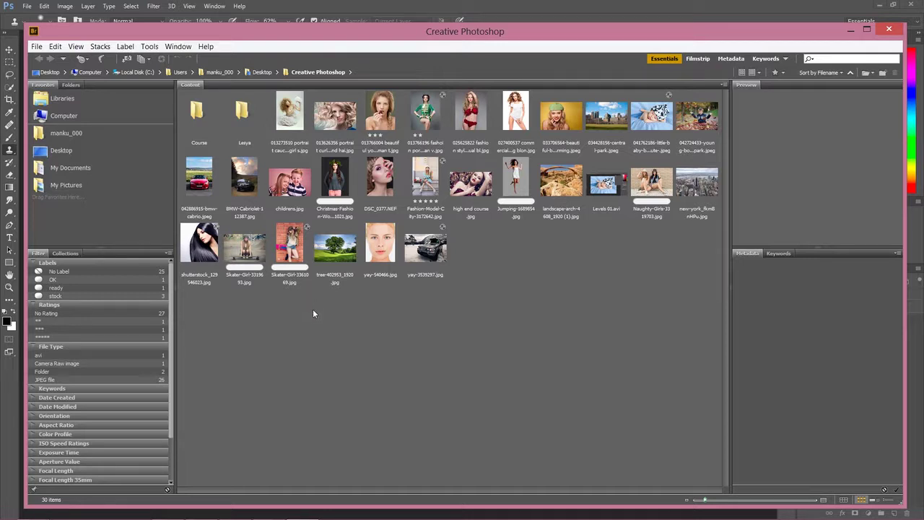
pyautogui.click(375, 196)
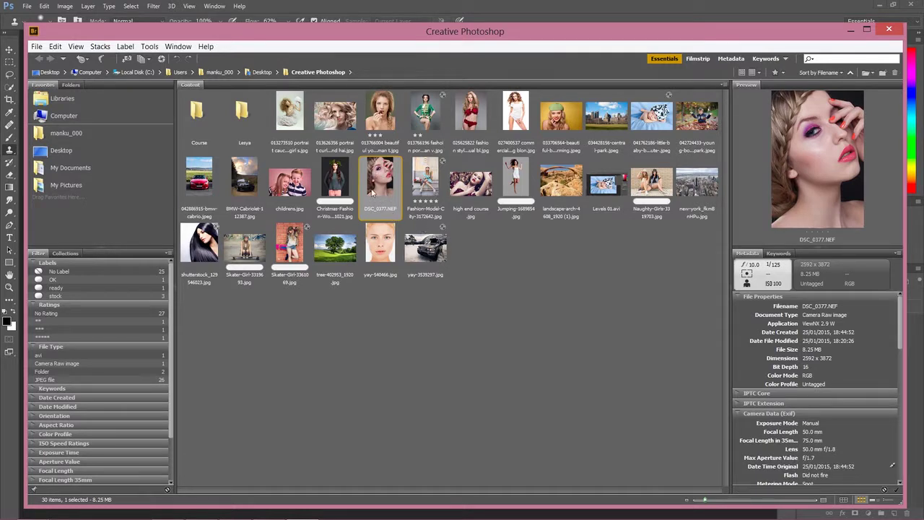
# Look inside the Lesya folder, return to Creative Photoshop, and preview the black BMW-Cabriolet photo.
pyautogui.click(242, 111)
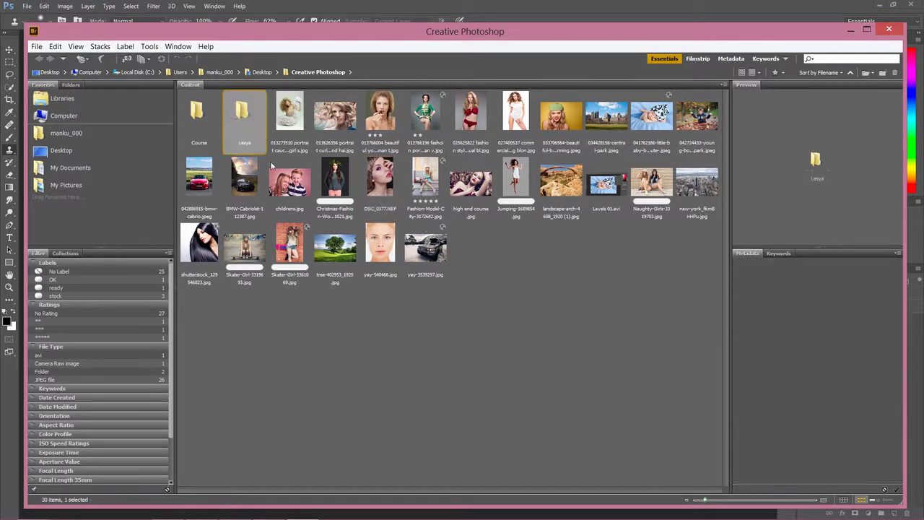
pyautogui.doubleClick(245, 113)
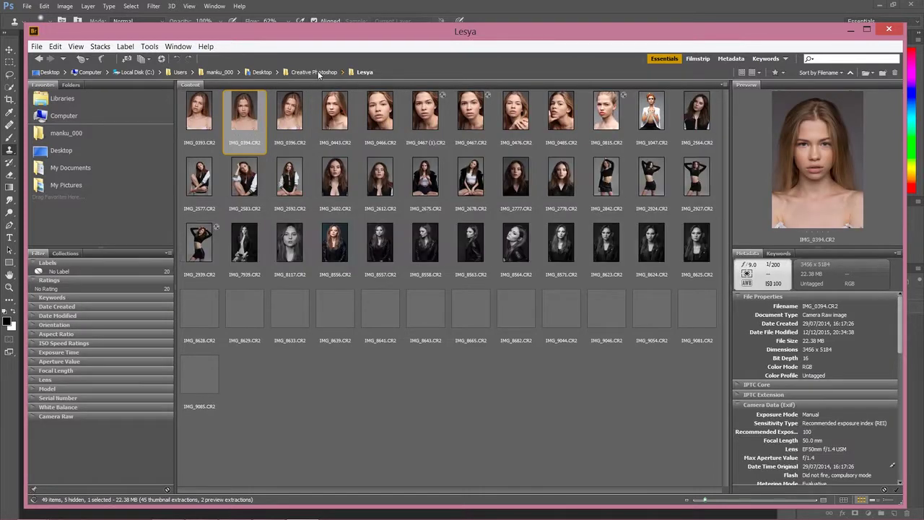
pyautogui.click(319, 71)
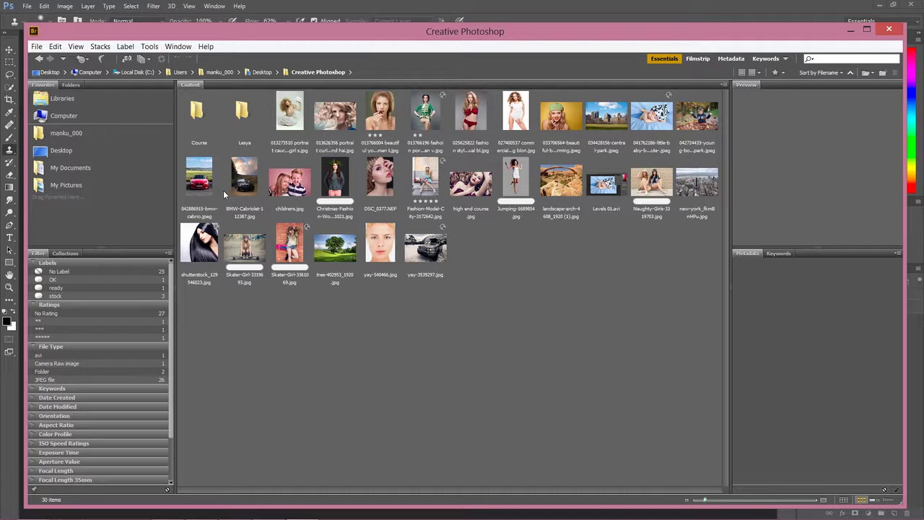
pyautogui.click(199, 181)
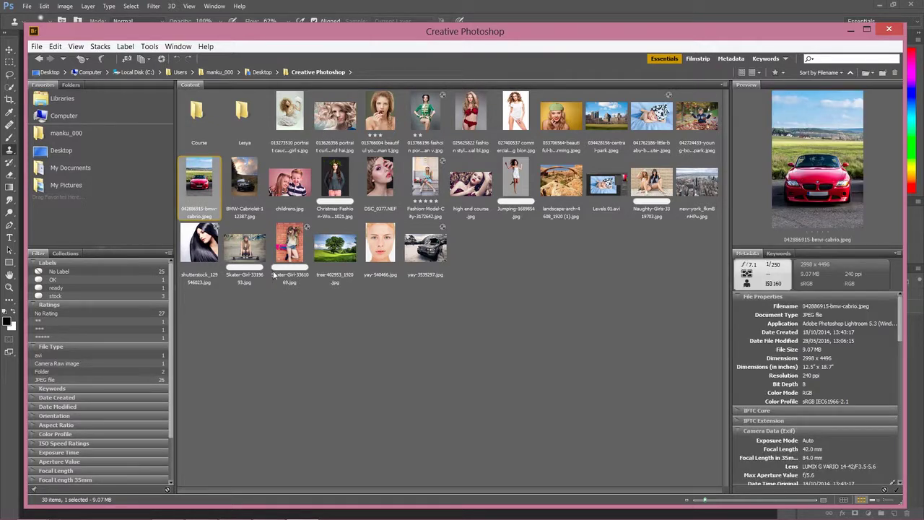
pyautogui.click(252, 182)
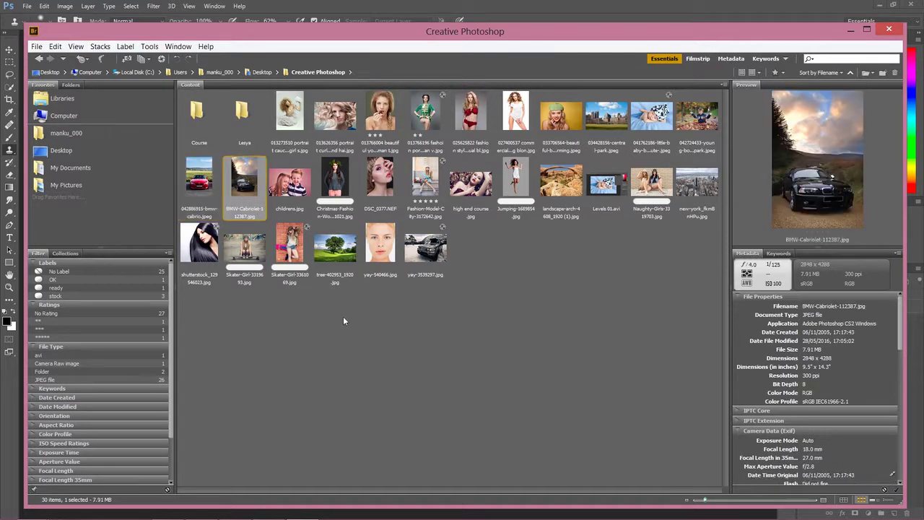
pyautogui.doubleClick(247, 185)
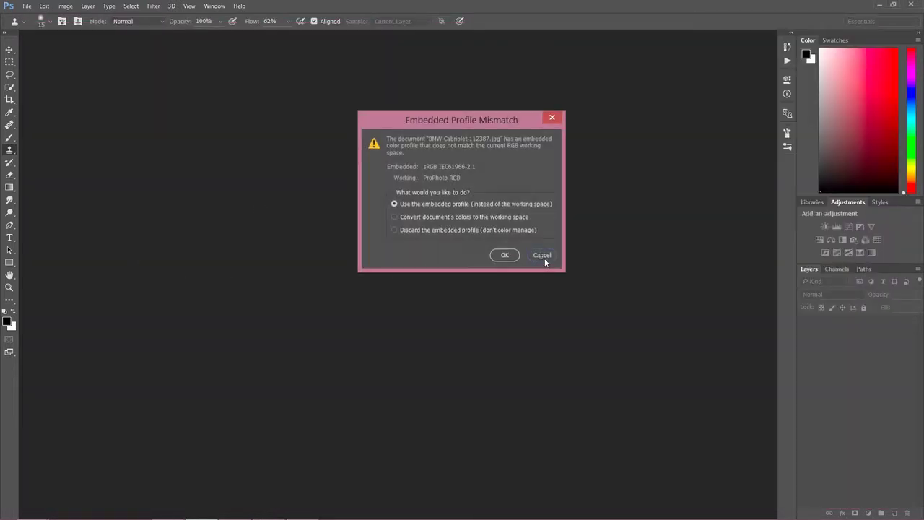
pyautogui.click(542, 258)
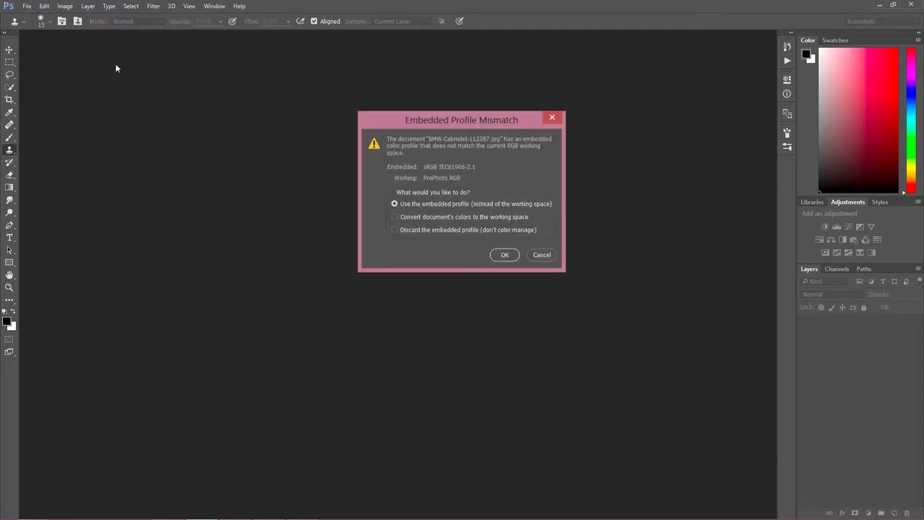
pyautogui.click(505, 255)
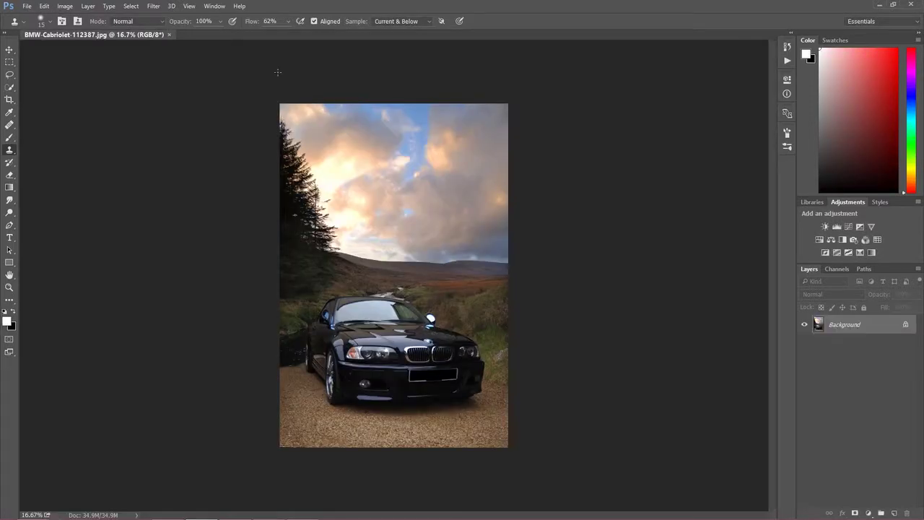
pyautogui.click(169, 34)
pyautogui.click(26, 6)
pyautogui.click(48, 39)
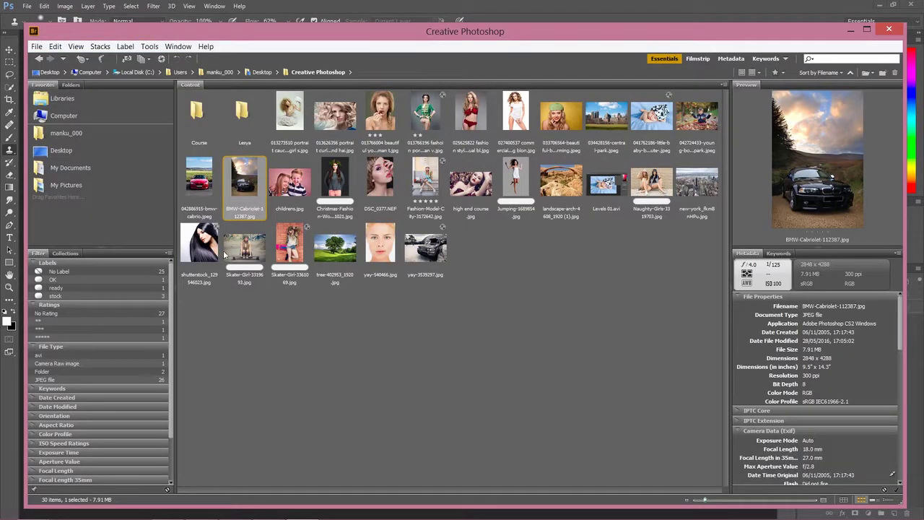
# Open BMW-Cabriolet-112387.jpg in Camera Raw from its Bridge context menu.
pyautogui.rightClick(246, 187)
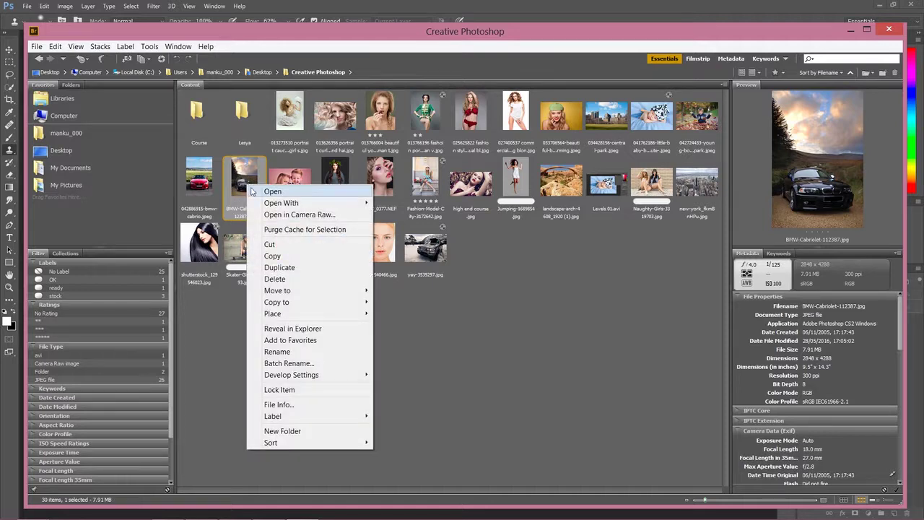
pyautogui.click(283, 215)
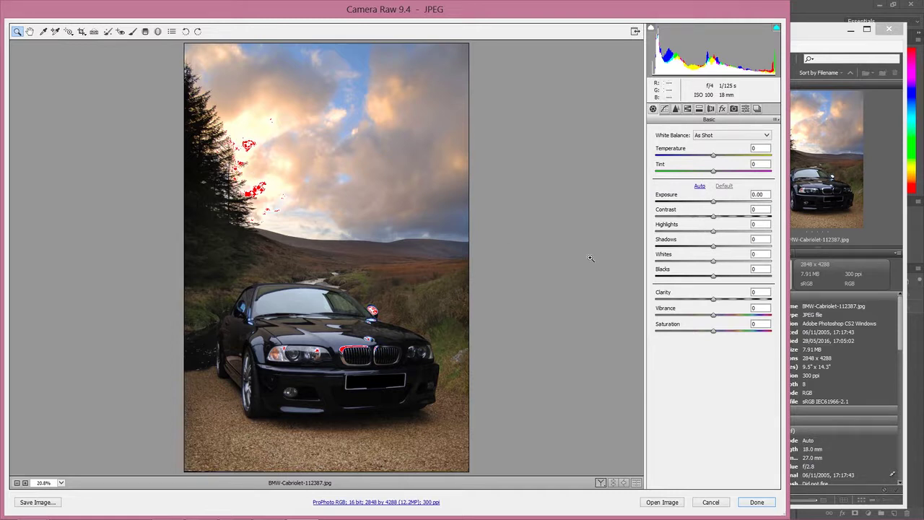
# Lower Highlights to -9, lift Shadows to +30 and raise Blacks, then compare before/after.
pyautogui.moveTo(714, 231)
pyautogui.mouseDown()
pyautogui.moveTo(659, 229)
pyautogui.moveTo(722, 233)
pyautogui.moveTo(708, 234)
pyautogui.mouseUp()
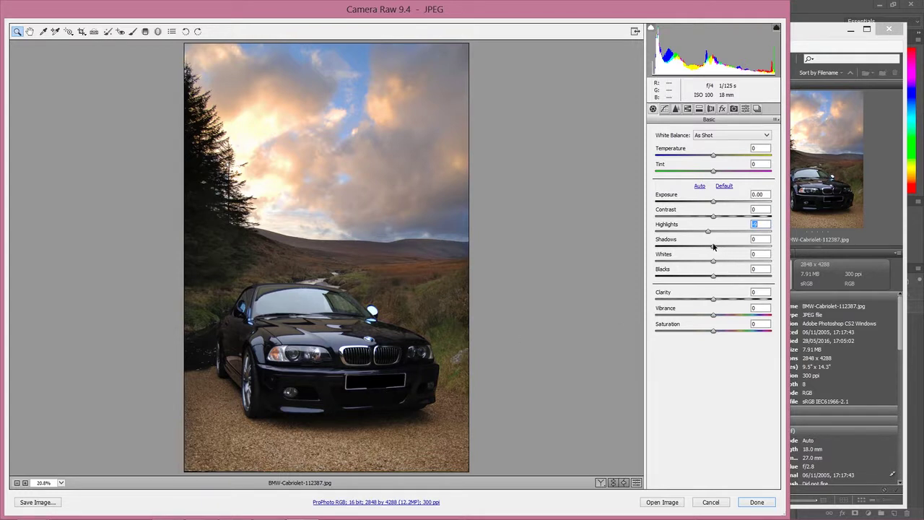
pyautogui.moveTo(715, 247); pyautogui.dragTo(731, 248)
pyautogui.moveTo(713, 279); pyautogui.dragTo(733, 279)
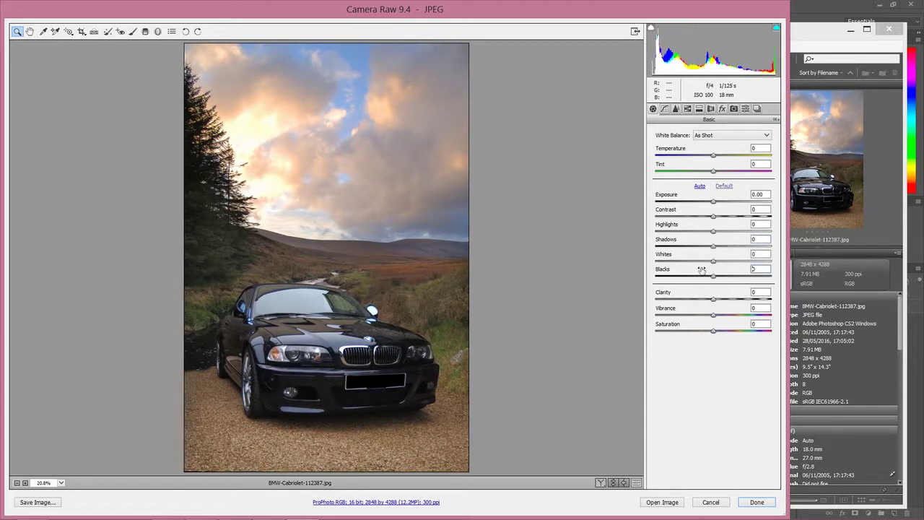
pyautogui.press('p')
pyautogui.press('p')
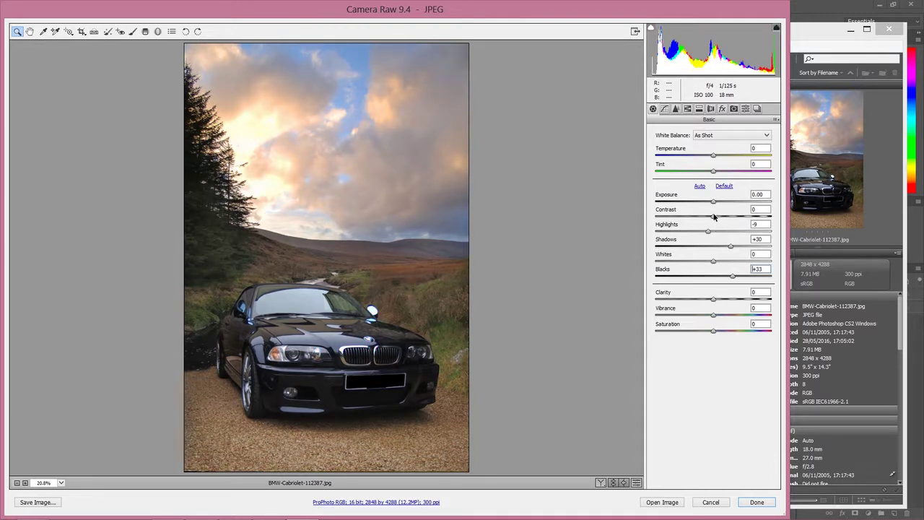
# Raise Contrast to +33 and Blacks to +43, compare with the original, and set Whites to +3.
pyautogui.moveTo(715, 218); pyautogui.dragTo(728, 216)
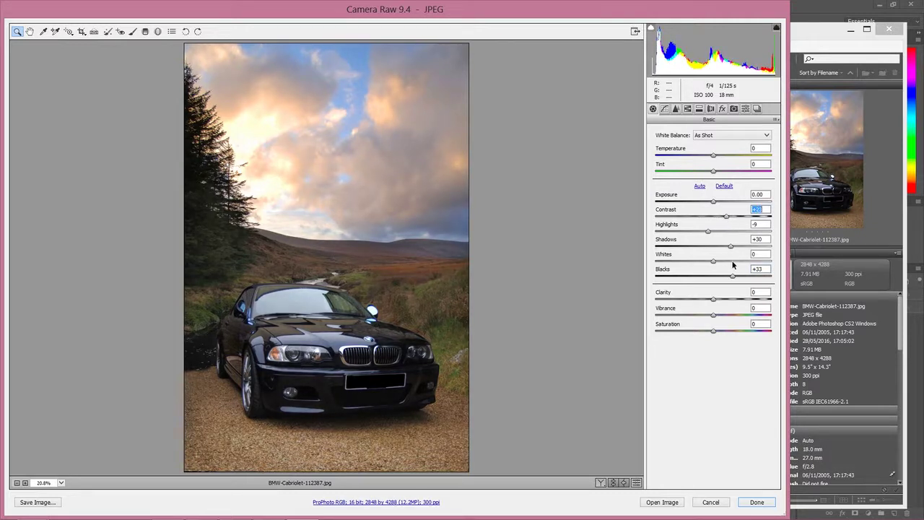
pyautogui.moveTo(734, 273); pyautogui.dragTo(739, 275)
pyautogui.moveTo(726, 216); pyautogui.dragTo(731, 216)
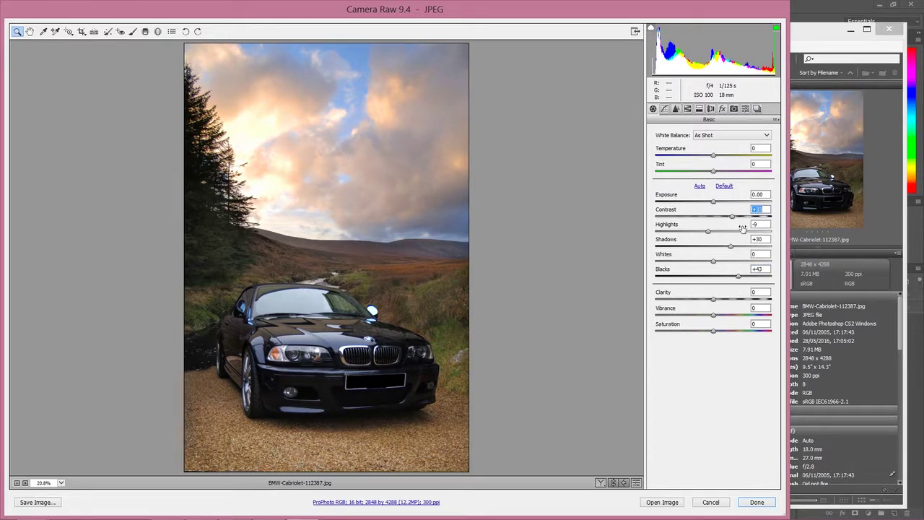
pyautogui.press('p')
pyautogui.press('p')
pyautogui.press('p')
pyautogui.press('p')
pyautogui.hotkey('ctrl', 'alt', 'z')
pyautogui.hotkey('ctrl', 'shift', 'z')
pyautogui.press('p')
pyautogui.press('p')
pyautogui.moveTo(715, 263); pyautogui.dragTo(717, 263)
pyautogui.click(601, 345)
# In HSL / Grayscale Luminance, try Greens at extremes, then settle slightly below 0.
pyautogui.click(688, 109)
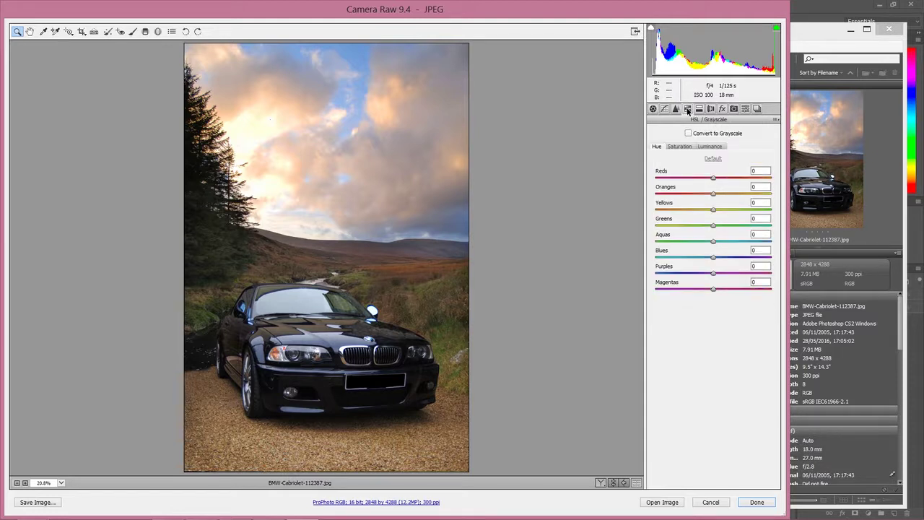
pyautogui.click(710, 148)
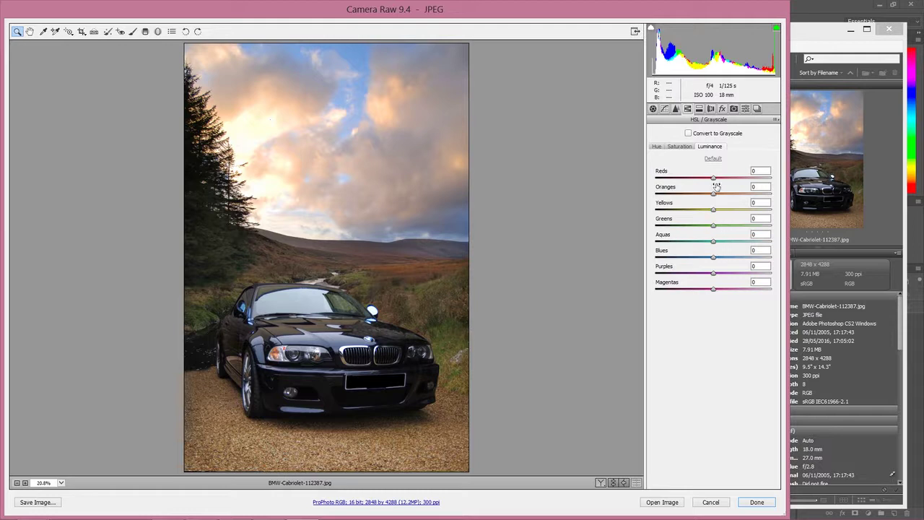
pyautogui.moveTo(715, 230)
pyautogui.mouseDown()
pyautogui.moveTo(767, 235)
pyautogui.moveTo(704, 215)
pyautogui.moveTo(738, 225)
pyautogui.moveTo(727, 224)
pyautogui.mouseUp()
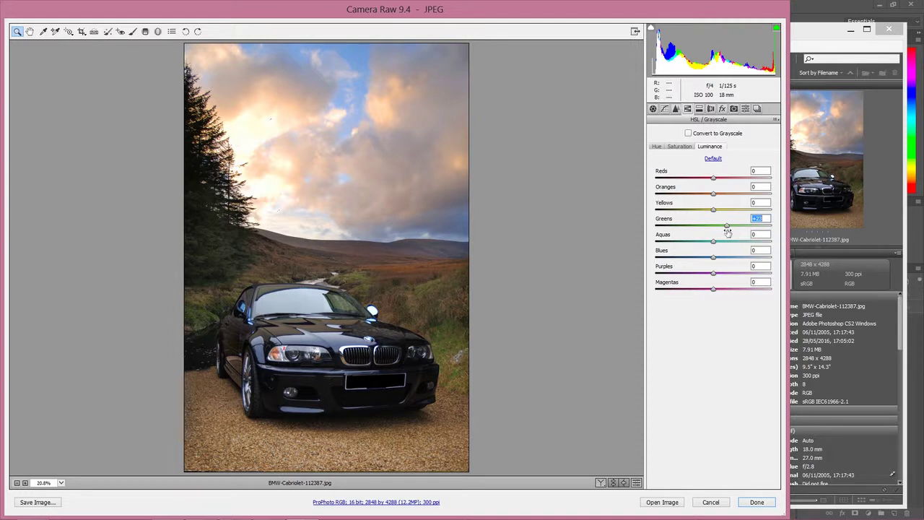
pyautogui.moveTo(728, 227)
pyautogui.mouseDown()
pyautogui.moveTo(743, 226)
pyautogui.moveTo(716, 225)
pyautogui.mouseUp()
pyautogui.moveTo(715, 226)
pyautogui.mouseDown()
pyautogui.moveTo(634, 207)
pyautogui.moveTo(716, 225)
pyautogui.mouseUp()
pyautogui.click(706, 228)
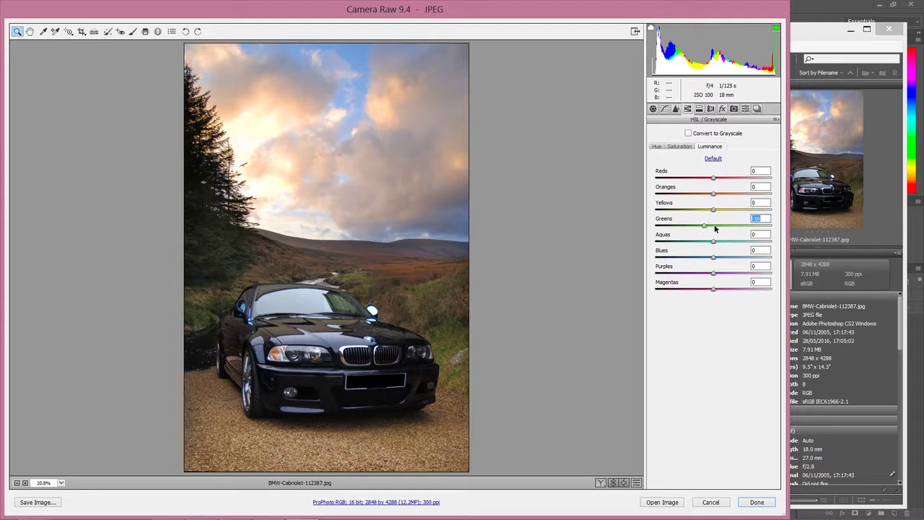
# Return Greens luminance near 0 and pull Basic Highlights down to about -15.
pyautogui.click(716, 226)
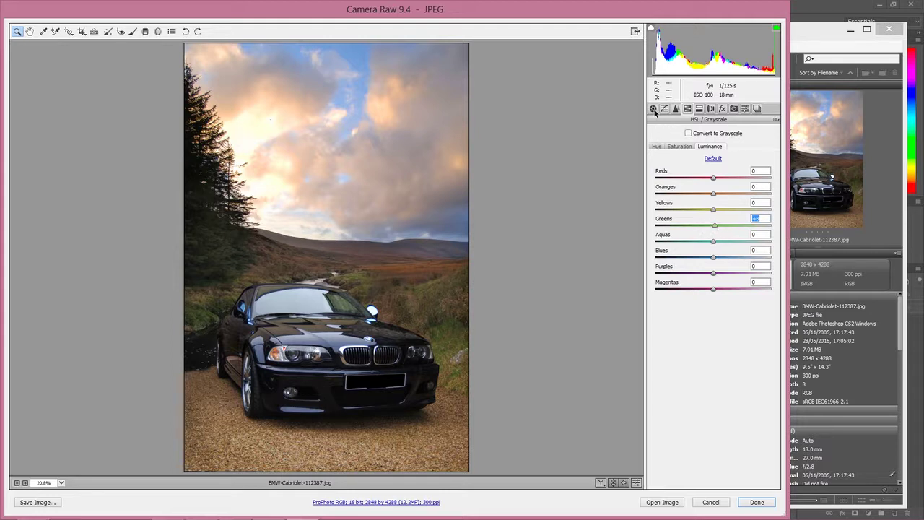
pyautogui.click(654, 109)
pyautogui.click(714, 262)
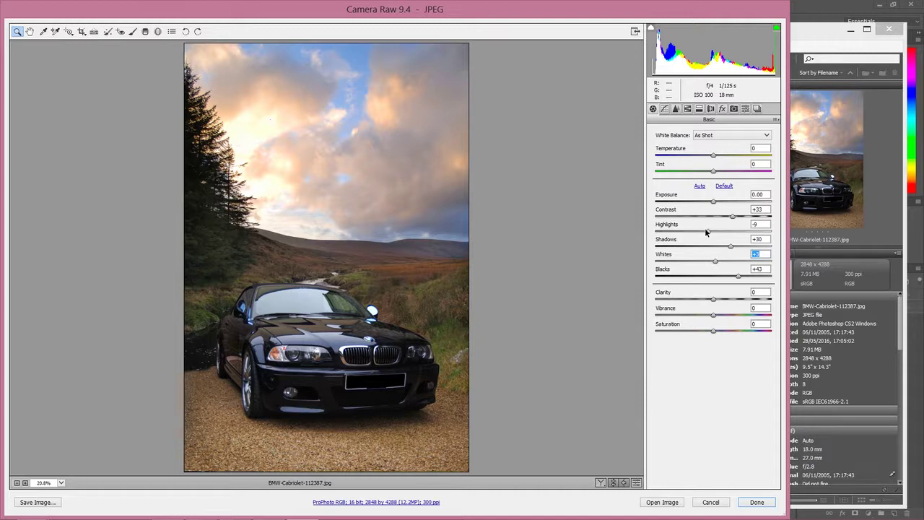
pyautogui.click(707, 233)
pyautogui.moveTo(707, 233); pyautogui.dragTo(705, 233)
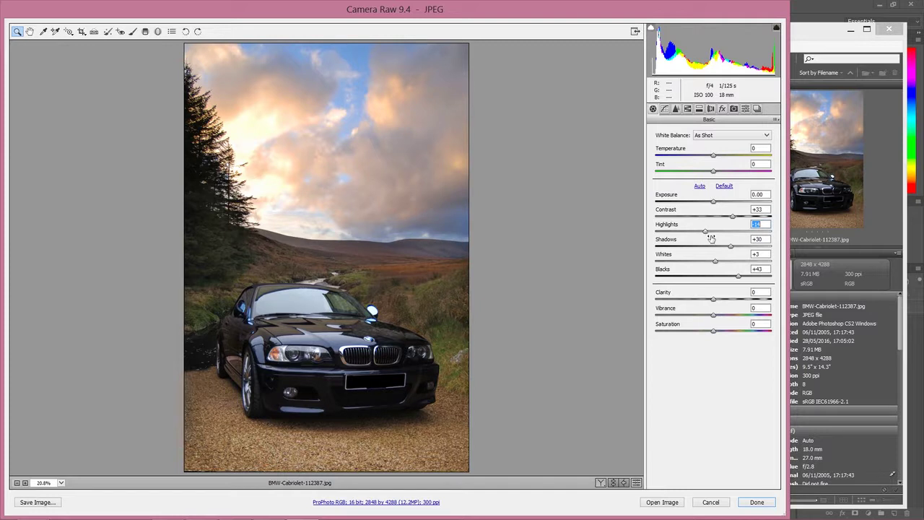
pyautogui.click(690, 108)
# Set luminance Greens +20, Oranges +27 and Yellows +33, comparing before and after.
pyautogui.moveTo(718, 228)
pyautogui.mouseDown()
pyautogui.moveTo(733, 226)
pyautogui.moveTo(726, 219)
pyautogui.mouseUp()
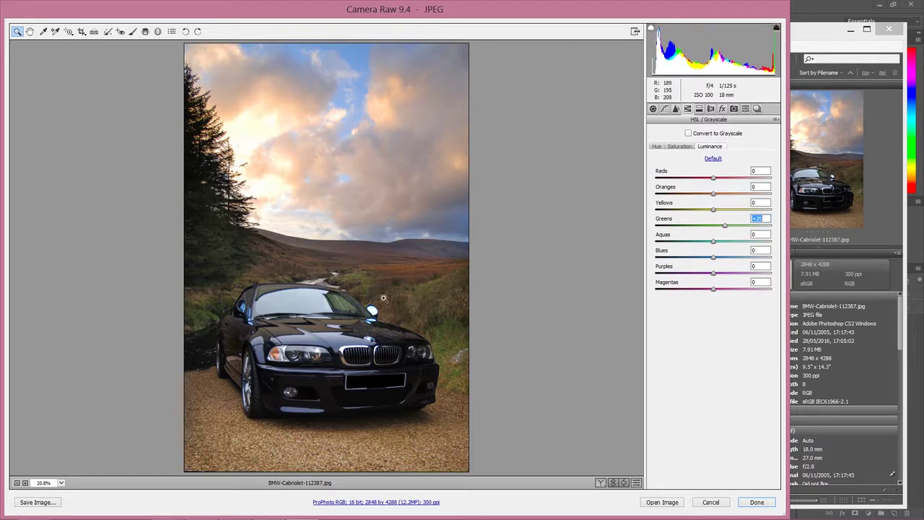
pyautogui.moveTo(716, 195); pyautogui.dragTo(731, 209)
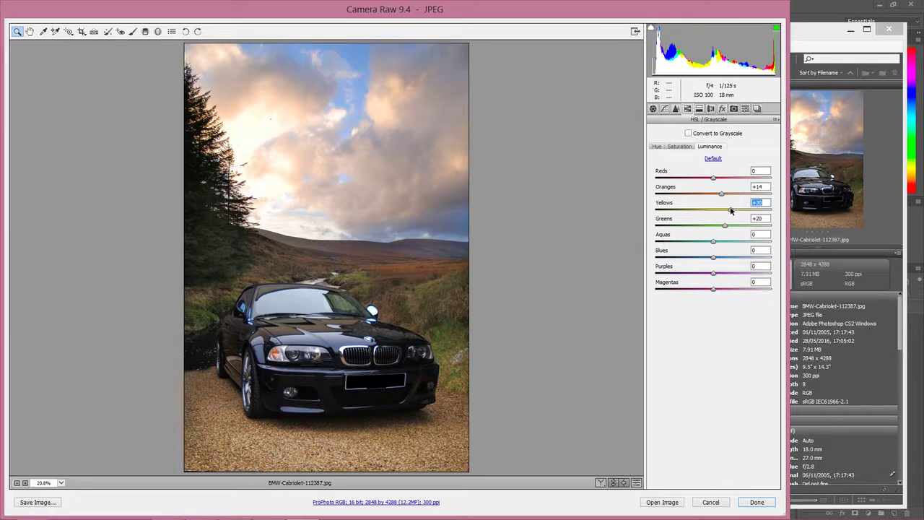
pyautogui.moveTo(731, 210)
pyautogui.mouseDown()
pyautogui.moveTo(750, 211)
pyautogui.moveTo(733, 210)
pyautogui.mouseUp()
pyautogui.moveTo(722, 196); pyautogui.dragTo(727, 200)
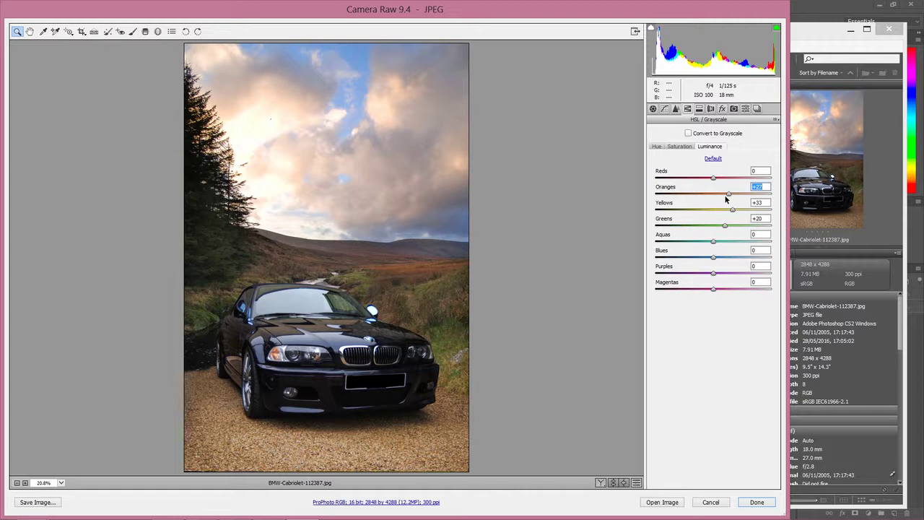
pyautogui.click(712, 242)
pyautogui.press('p')
pyautogui.press('p')
pyautogui.press('alt')
# Open the corrected BMW photo in Photoshop and switch back to Adobe Bridge.
pyautogui.click(659, 504)
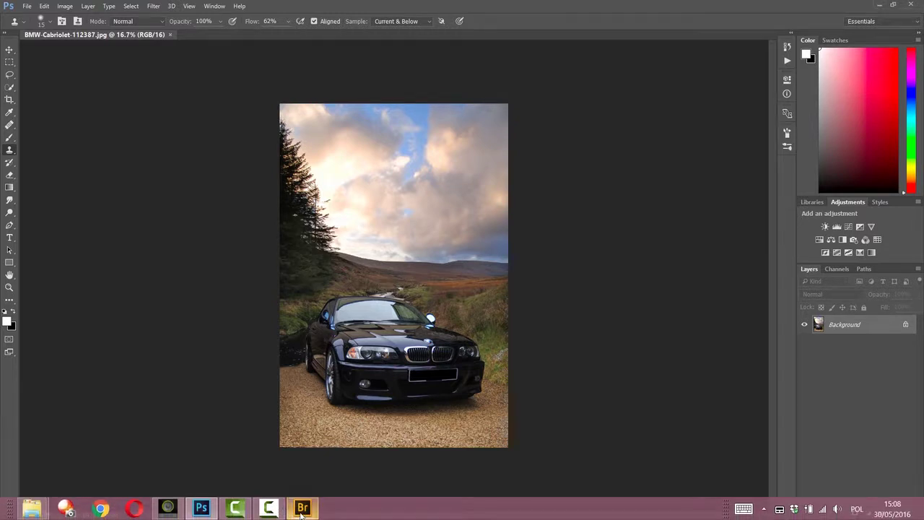
pyautogui.click(300, 509)
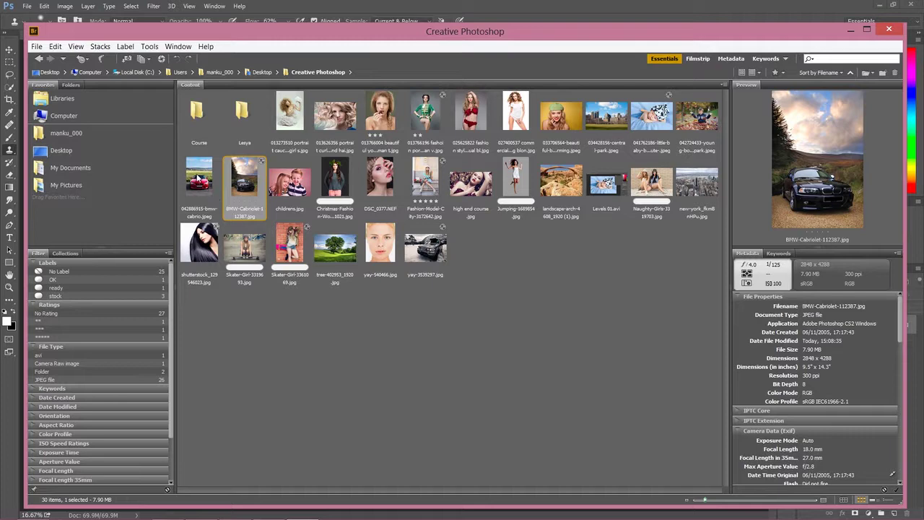
# Select the Christmas-Fashion portrait, cancel the profile mismatch prompt, and right-click its thumbnail.
pyautogui.click(333, 180)
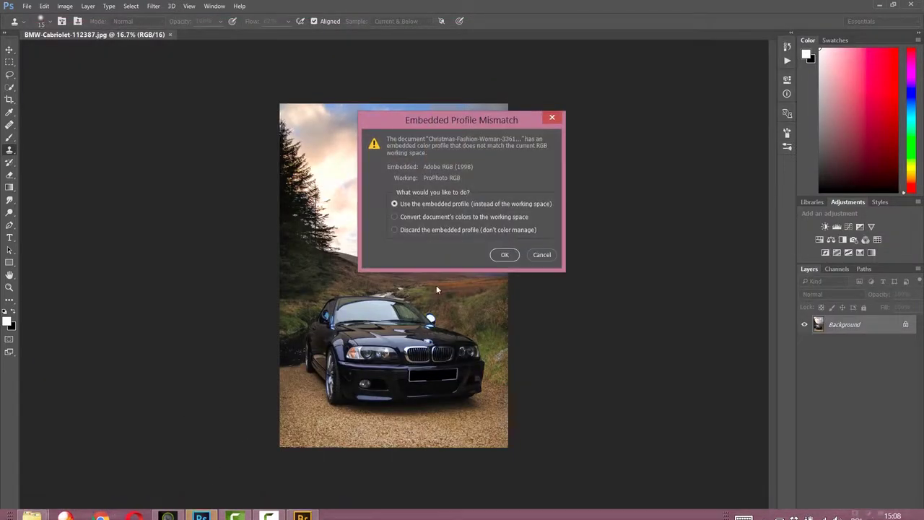
pyautogui.click(541, 255)
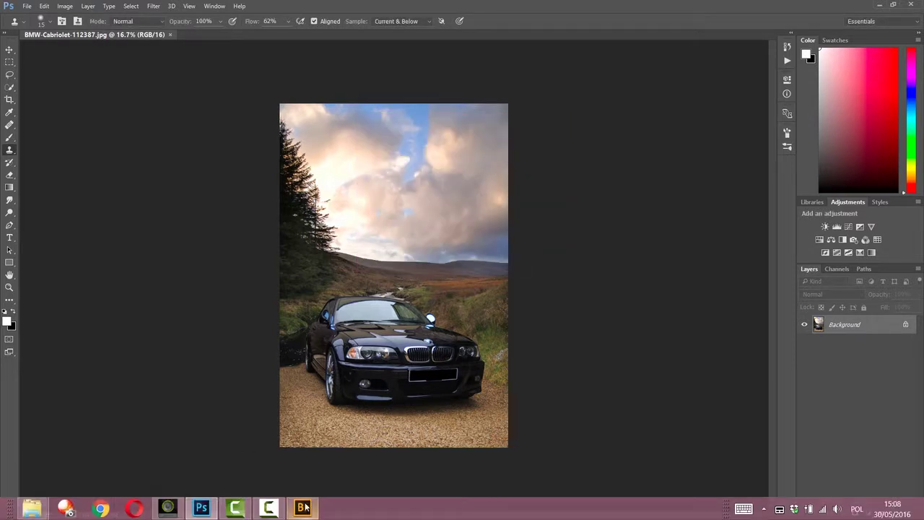
pyautogui.click(304, 508)
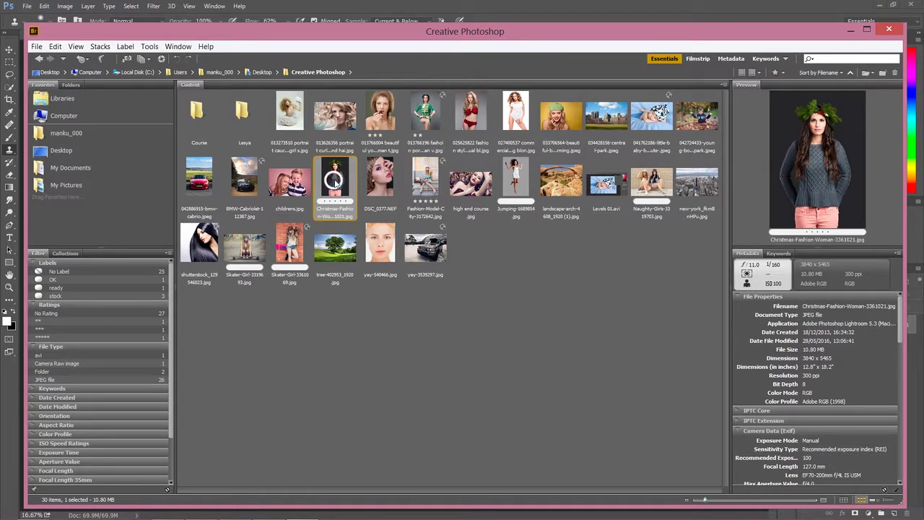
pyautogui.rightClick(336, 183)
# Open the wreath portrait in Camera Raw and zoom in on the wreath and face.
pyautogui.click(376, 209)
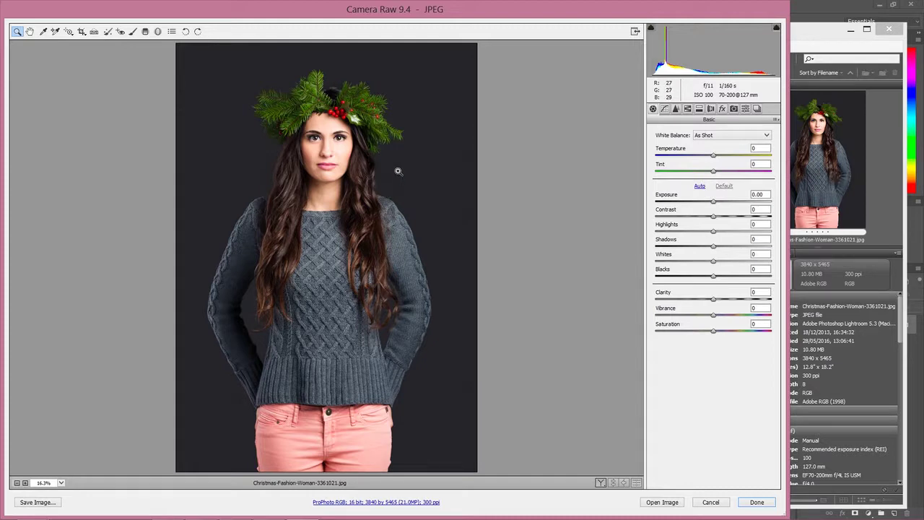
pyautogui.moveTo(363, 132); pyautogui.dragTo(200, 50)
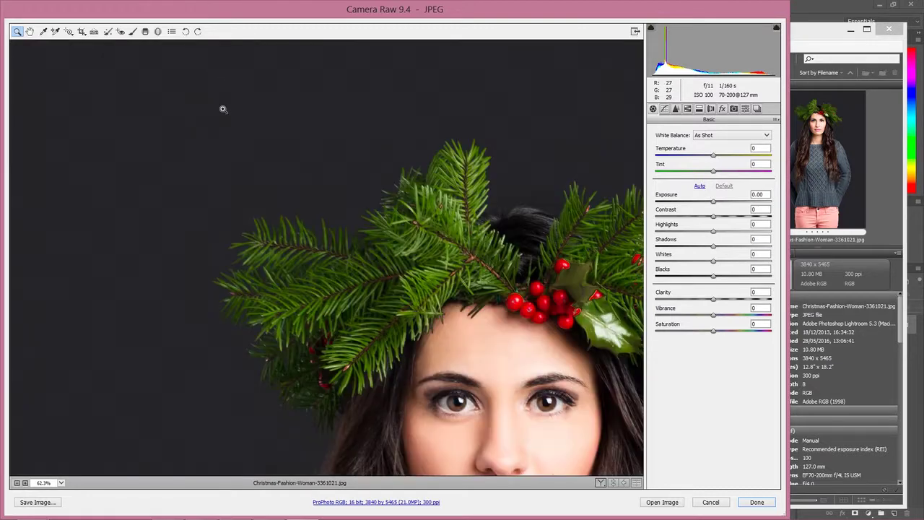
pyautogui.scroll(-3, 329, 239)
pyautogui.scroll(-5, 328, 239)
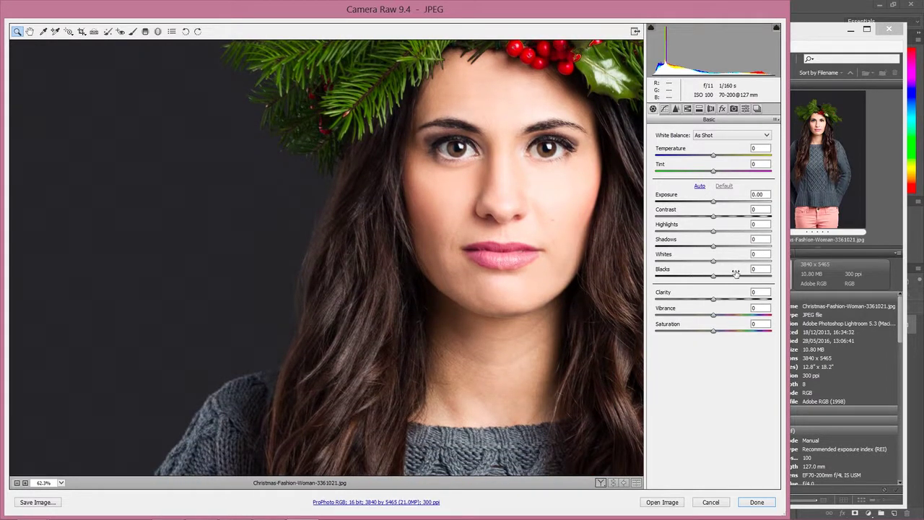
# Set Shadows to +28 and Blacks to +19, comparing with the default settings.
pyautogui.moveTo(712, 247); pyautogui.dragTo(729, 248)
pyautogui.moveTo(714, 278); pyautogui.dragTo(726, 277)
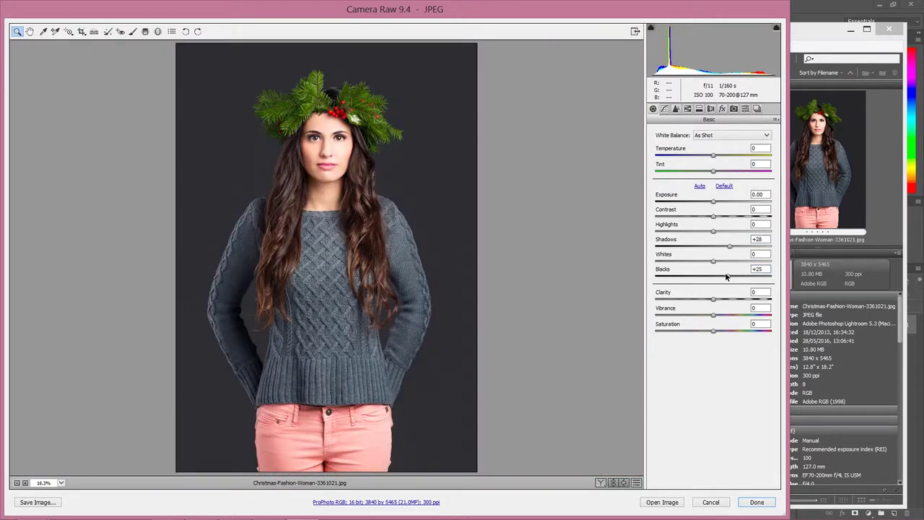
pyautogui.press('p')
pyautogui.press('p')
pyautogui.press('p')
pyautogui.press('p')
pyautogui.moveTo(726, 278); pyautogui.dragTo(723, 278)
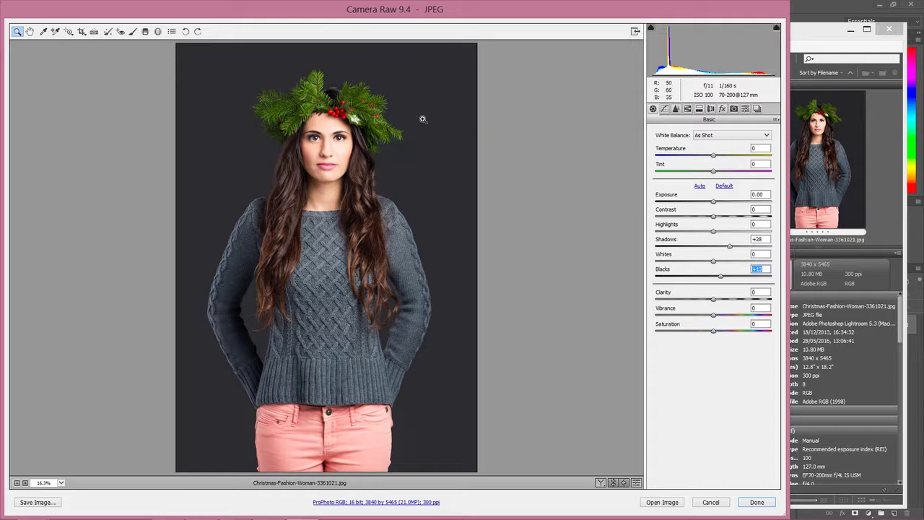
# Set luminance Greens to +25 and Magentas to -38, and darken the Reds.
pyautogui.click(690, 111)
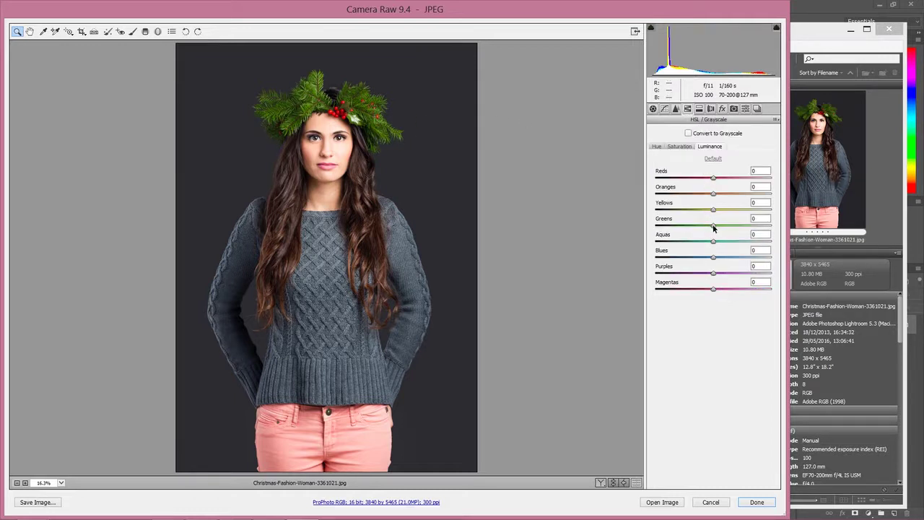
pyautogui.moveTo(714, 228); pyautogui.dragTo(730, 228)
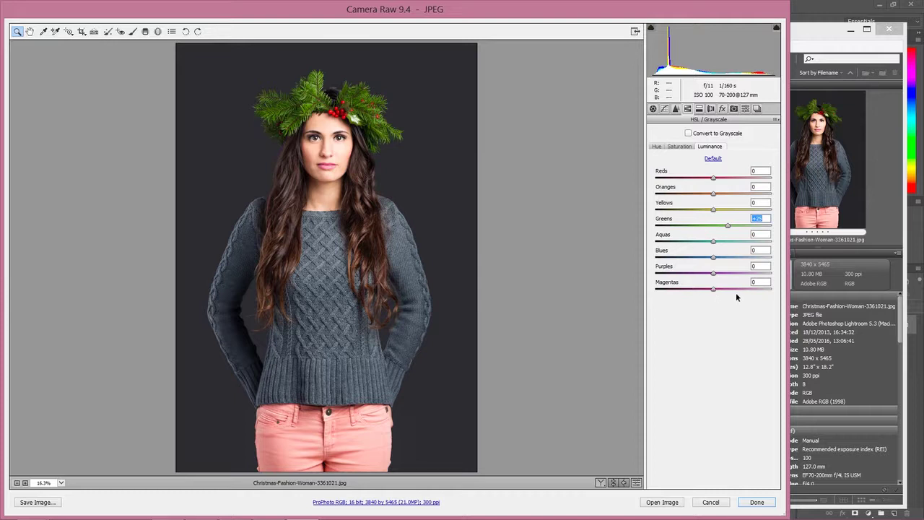
pyautogui.moveTo(715, 289); pyautogui.dragTo(621, 276)
pyautogui.doubleClick(658, 286)
pyautogui.moveTo(702, 285); pyautogui.dragTo(691, 283)
pyautogui.moveTo(713, 178); pyautogui.dragTo(697, 163)
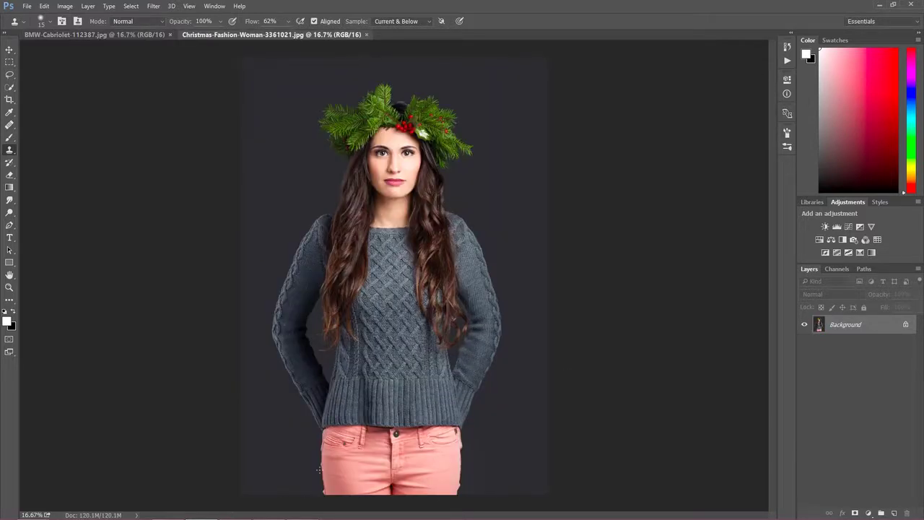
# Switch to Adobe Bridge and minimise it, returning to the wreath portrait and BMW photo in Photoshop.
pyautogui.moveTo(307, 514)
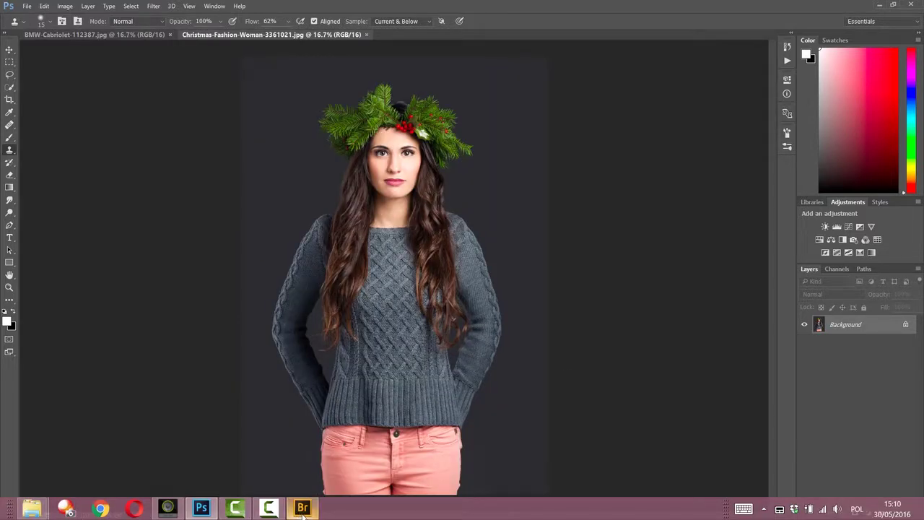
pyautogui.click(302, 510)
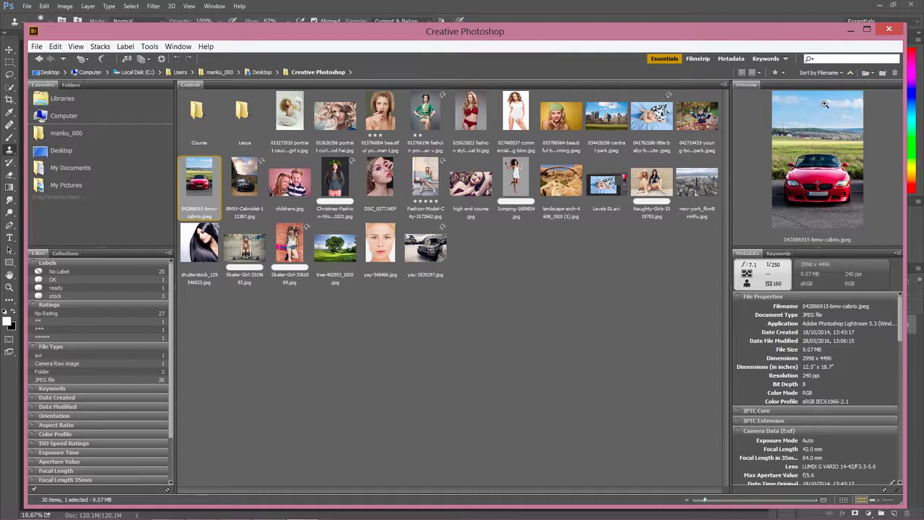
pyautogui.click(851, 32)
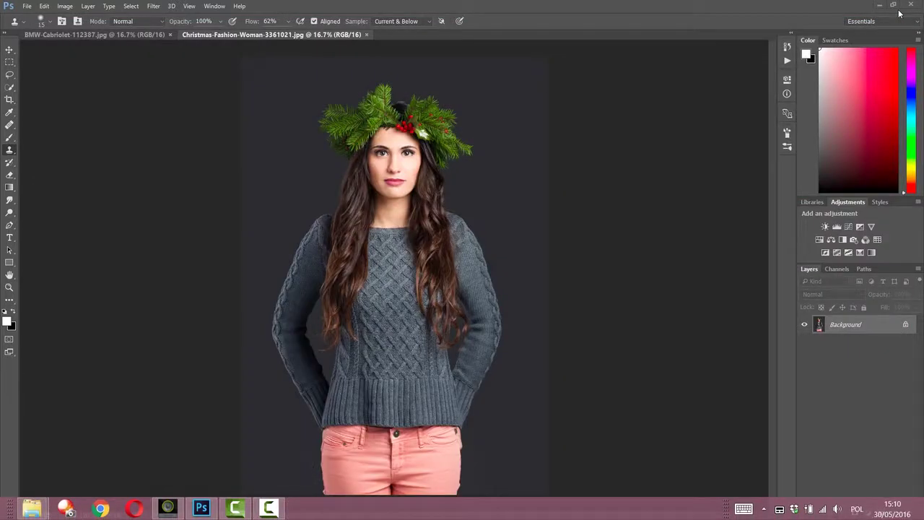